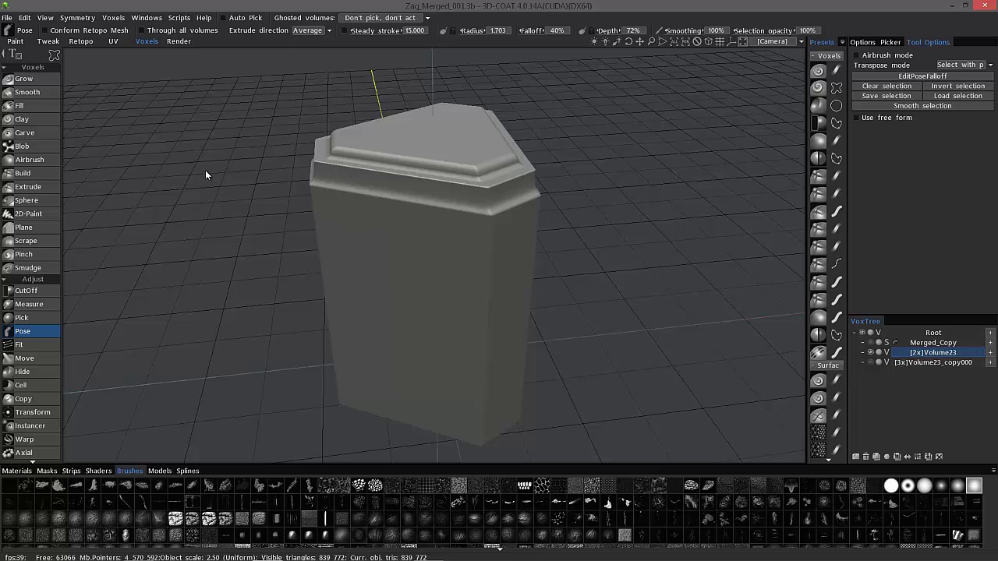
# Select the Volume23_copy000 prism volume and apply Smooth all to its whole surface
pyautogui.click(871, 354)
pyautogui.moveTo(420, 160)
pyautogui.mouseDown(button='middle')
pyautogui.moveTo(378, 120)
pyautogui.moveTo(330, 134)
pyautogui.moveTo(410, 112)
pyautogui.moveTo(336, 202)
pyautogui.moveTo(319, 93)
pyautogui.moveTo(415, 205)
pyautogui.moveTo(445, 214)
pyautogui.moveTo(401, 200)
pyautogui.moveTo(108, 403)
pyautogui.moveTo(34, 412)
pyautogui.mouseUp(button='middle')
pyautogui.scroll(-10, 46, 273)
pyautogui.click(49, 452)
pyautogui.moveTo(374, 308)
pyautogui.mouseDown(button='middle')
pyautogui.moveTo(383, 319)
pyautogui.moveTo(501, 263)
pyautogui.moveTo(350, 327)
pyautogui.moveTo(67, 348)
pyautogui.mouseUp(button='middle')
# Clear the volume and load the prism from the Models library for merging
pyautogui.click(24, 438)
pyautogui.click(159, 471)
pyautogui.click(337, 503)
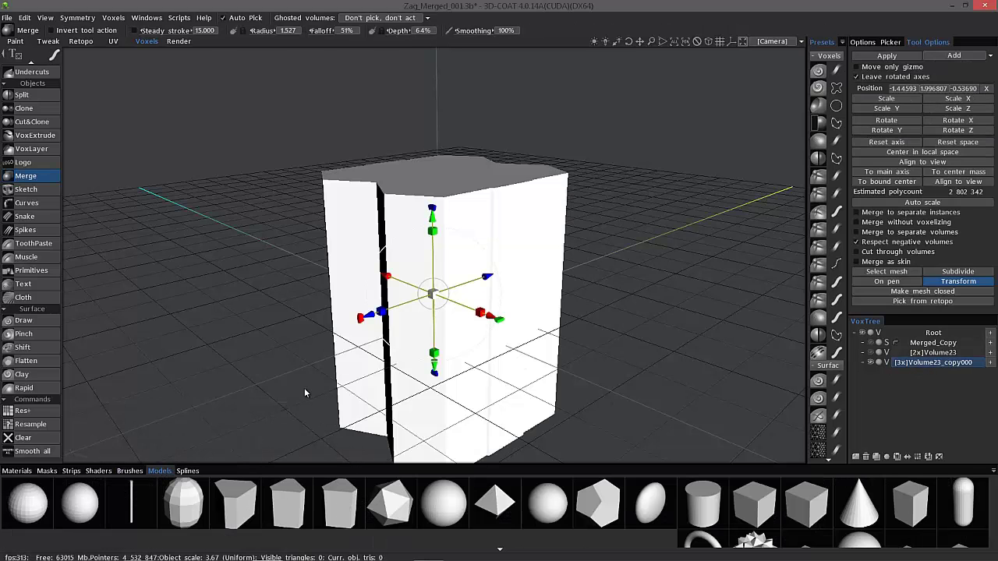
pyautogui.moveTo(434, 360); pyautogui.dragTo(390, 436)
pyautogui.moveTo(495, 371)
pyautogui.mouseDown()
pyautogui.moveTo(570, 256)
pyautogui.moveTo(504, 260)
pyautogui.mouseUp()
pyautogui.moveTo(456, 227)
pyautogui.mouseDown()
pyautogui.moveTo(350, 193)
pyautogui.moveTo(339, 171)
pyautogui.moveTo(355, 173)
pyautogui.moveTo(344, 227)
pyautogui.moveTo(377, 275)
pyautogui.mouseUp()
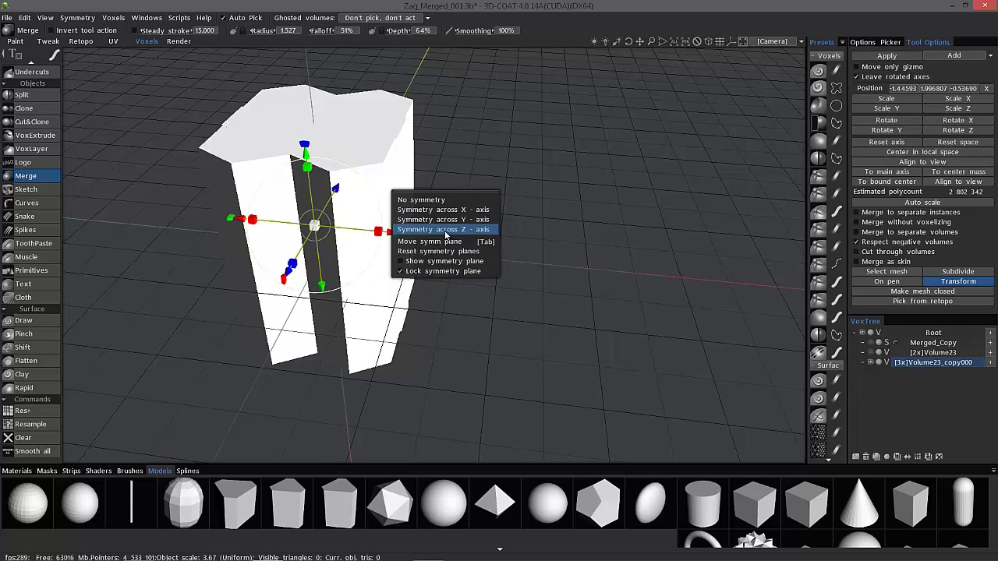
# Set No symmetry and untick Merge without voxelizing so the prism merges as voxels
pyautogui.press('s')
pyautogui.click(423, 200)
pyautogui.moveTo(573, 158)
pyautogui.mouseDown()
pyautogui.moveTo(548, 178)
pyautogui.moveTo(559, 236)
pyautogui.moveTo(376, 139)
pyautogui.moveTo(383, 85)
pyautogui.mouseUp()
pyautogui.moveTo(423, 145); pyautogui.dragTo(774, 331)
pyautogui.click(857, 223)
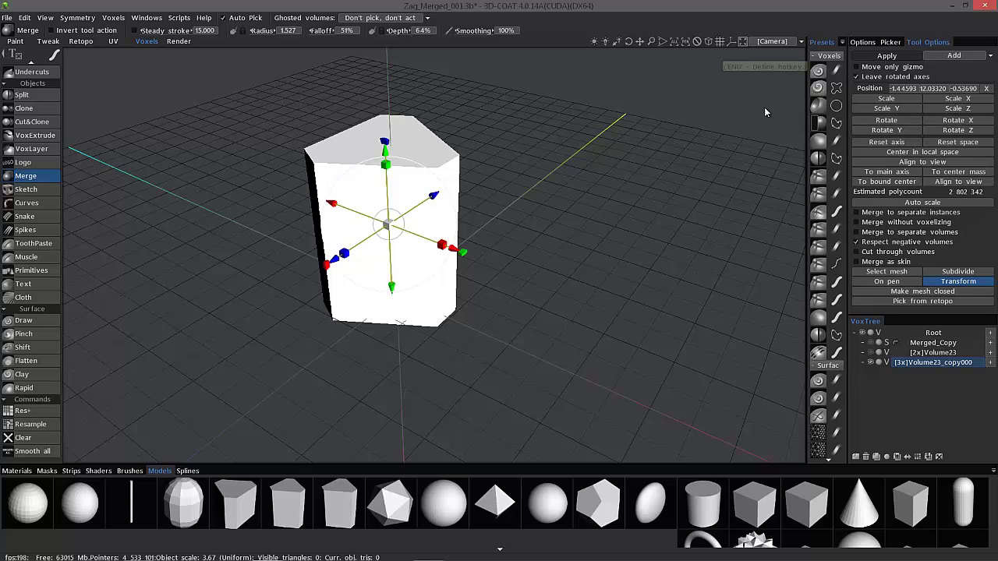
# Apply the merge so the prism becomes a solid voxel block
pyautogui.press('Return')
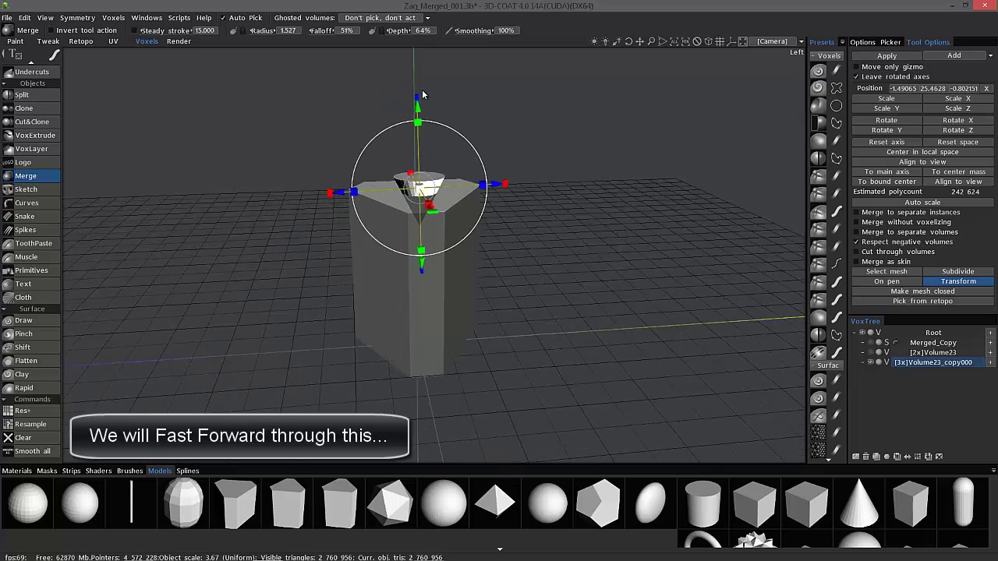
pyautogui.press('ctrl')
pyautogui.click(886, 56)
pyautogui.moveTo(254, 115); pyautogui.dragTo(285, 145)
# Choose the Pose tool from the tool list
pyautogui.scroll(4, 45, 97)
pyautogui.click(34, 77)
pyautogui.moveTo(286, 105)
pyautogui.mouseDown()
pyautogui.moveTo(372, 264)
pyautogui.moveTo(336, 213)
pyautogui.moveTo(319, 250)
pyautogui.moveTo(321, 239)
pyautogui.moveTo(248, 250)
pyautogui.moveTo(288, 148)
pyautogui.moveTo(468, 269)
pyautogui.moveTo(783, 379)
pyautogui.moveTo(832, 357)
pyautogui.moveTo(873, 385)
pyautogui.moveTo(879, 353)
pyautogui.mouseUp()
# Switch to the front view and set the Pose selection mode to Line
pyautogui.press('5')
pyautogui.scroll(3, 624, 210)
pyautogui.scroll(3, 636, 213)
pyautogui.scroll(-2, 569, 112)
pyautogui.scroll(1, 43, 109)
pyautogui.scroll(4, 43, 195)
pyautogui.click(964, 66)
pyautogui.click(958, 83)
# Change the stroke mode and drag a pose line across the block's top
pyautogui.click(46, 19)
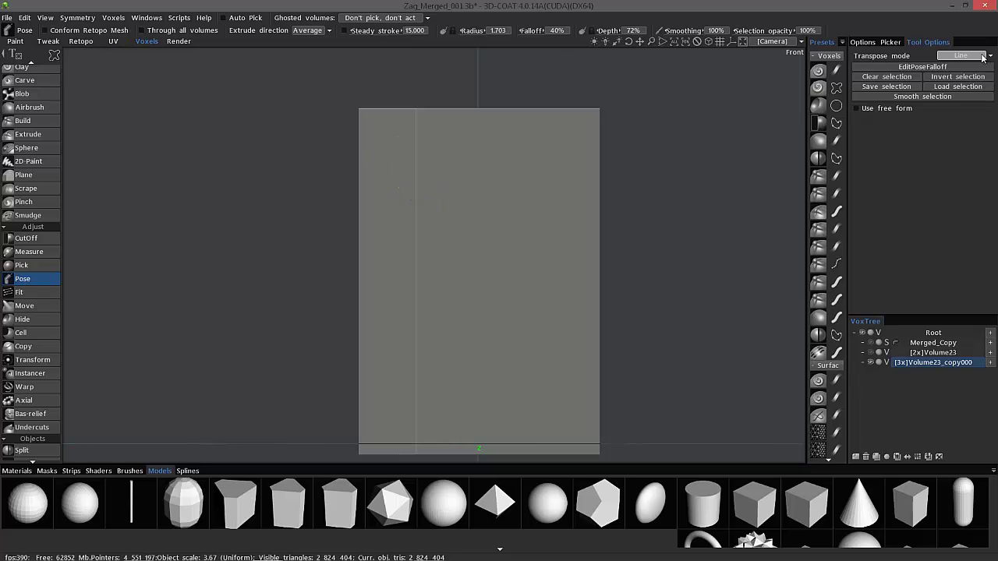
pyautogui.click(70, 58)
pyautogui.click(416, 131)
pyautogui.moveTo(416, 113); pyautogui.dragTo(416, 109)
# Clear the pose selection and turn on Show 2D grid from the View menu
pyautogui.click(216, 112)
pyautogui.click(46, 18)
pyautogui.click(113, 211)
pyautogui.click(46, 18)
pyautogui.click(248, 184)
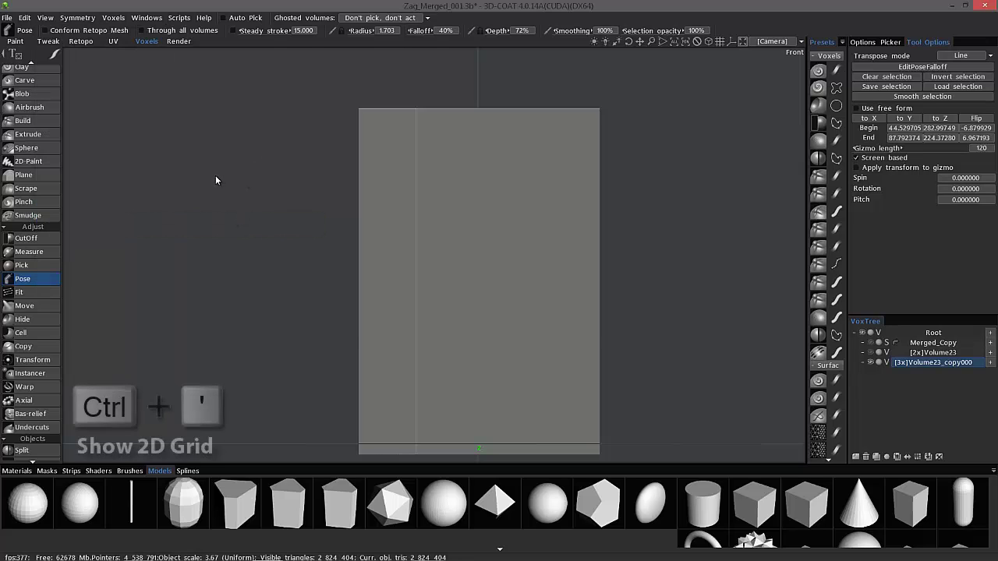
# Enable snapping to the 2D grid and shrink the pose gizmo toward its centre
pyautogui.hotkey('ctrl', "'")
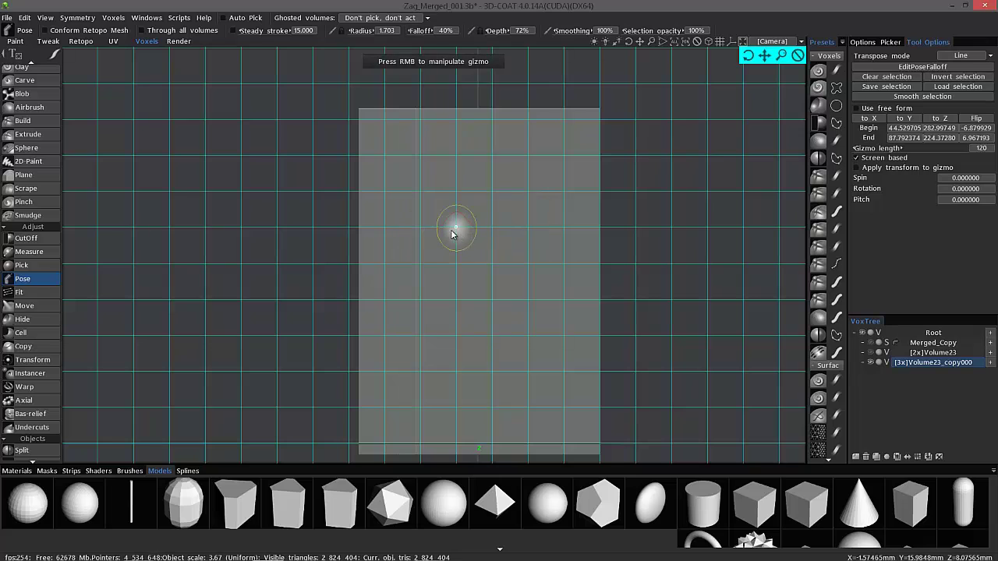
pyautogui.rightClick(458, 230)
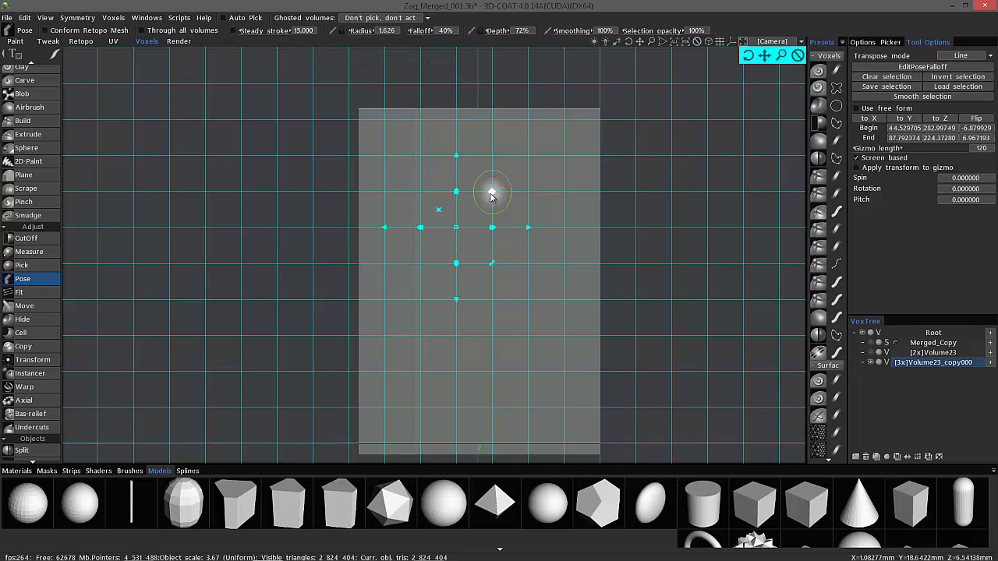
pyautogui.moveTo(491, 195); pyautogui.dragTo(470, 212)
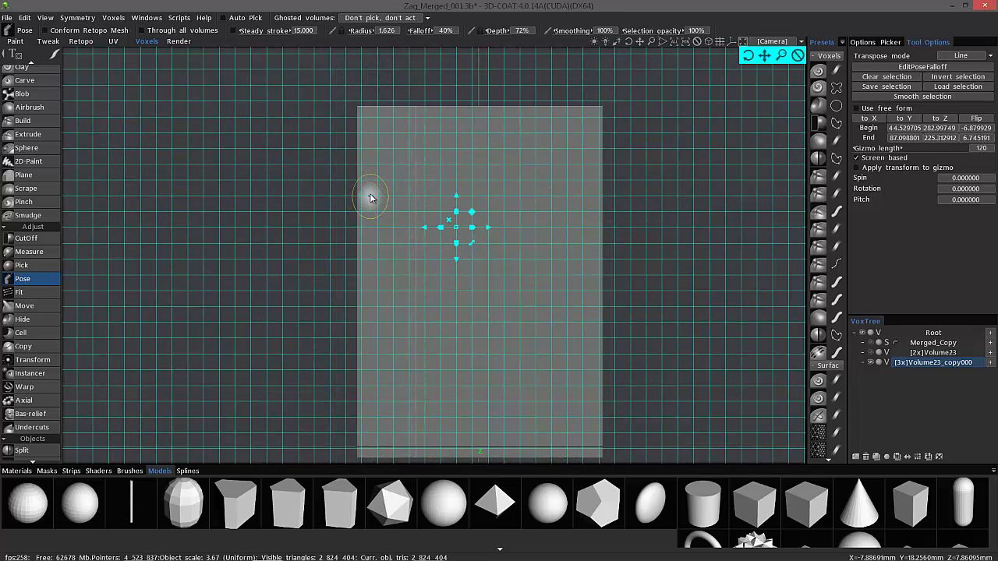
# Dismiss the gizmo and reset the curve in EditPoseFalloff with To default, then Ok
pyautogui.click(453, 227)
pyautogui.click(936, 69)
pyautogui.click(375, 391)
pyautogui.click(325, 391)
# Draw a Line pose over the block's top edge in the flat front view
pyautogui.moveTo(463, 112); pyautogui.dragTo(462, 49)
pyautogui.hotkey('ctrl', "'")
pyautogui.hotkey('ctrl', '/')
pyautogui.scroll(2, 686, 123)
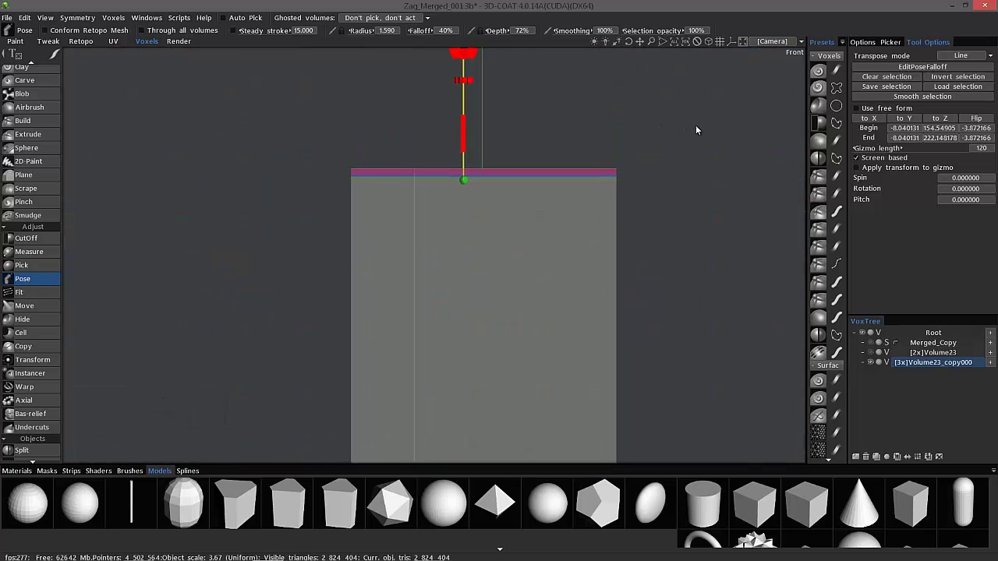
pyautogui.scroll(2, 702, 122)
pyautogui.scroll(-1, 501, 117)
pyautogui.scroll(-2, 477, 139)
pyautogui.click(909, 131)
pyautogui.moveTo(462, 221); pyautogui.dragTo(488, 207)
# Set the pose line's Begin X and Z to 0 and align it to Y
pyautogui.click(901, 128)
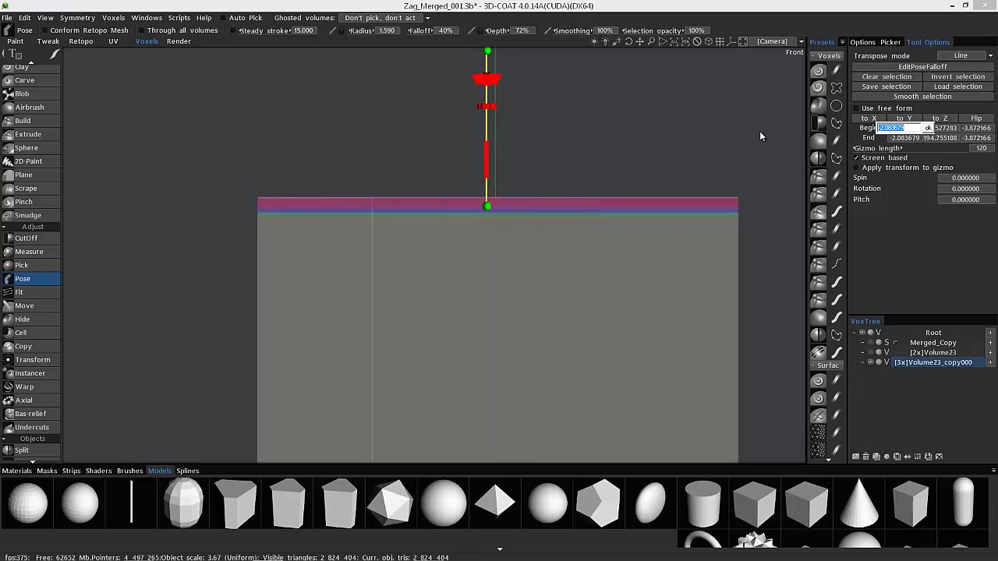
pyautogui.write('0')
pyautogui.press('Return')
pyautogui.click(983, 128)
pyautogui.write('000000')
pyautogui.press('Return')
pyautogui.click(905, 119)
pyautogui.moveTo(434, 131); pyautogui.dragTo(421, 126, button='middle')
# Test-scale and undo, then reshape the falloff curve so both ends ease in
pyautogui.moveTo(444, 86); pyautogui.dragTo(447, 92)
pyautogui.hotkey('ctrl', 'z')
pyautogui.click(928, 69)
pyautogui.moveTo(452, 107); pyautogui.dragTo(639, 76)
pyautogui.moveTo(581, 336)
pyautogui.mouseDown()
pyautogui.moveTo(578, 314)
pyautogui.moveTo(517, 244)
pyautogui.moveTo(511, 250)
pyautogui.mouseUp()
pyautogui.moveTo(665, 103); pyautogui.dragTo(657, 113)
pyautogui.click(508, 361)
# Reopen the falloff editor to check the curve, close it, and reopen it
pyautogui.click(927, 70)
pyautogui.click(328, 392)
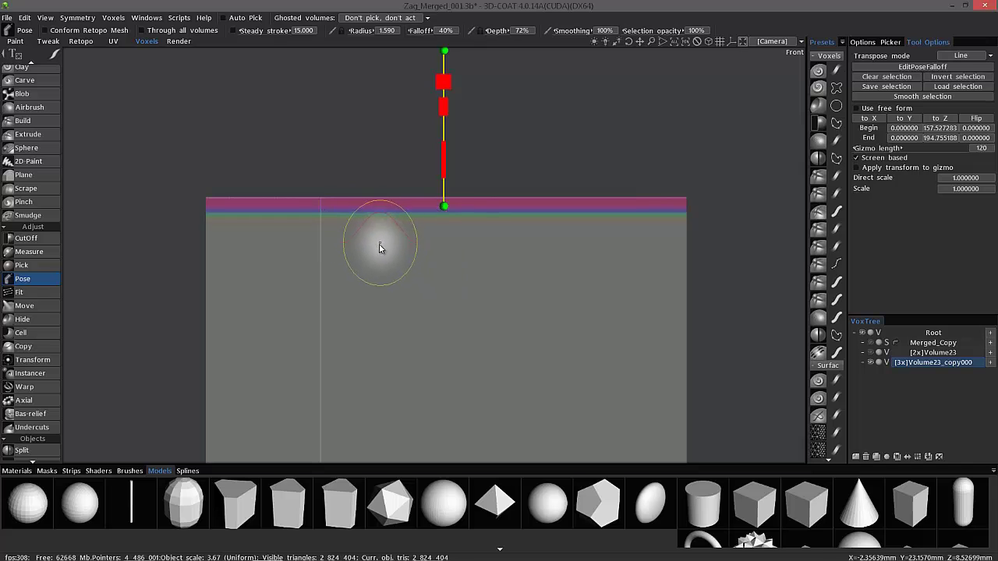
pyautogui.click(916, 68)
# Cancel the curve editor, clear the selection, and enable the snapping 2D grid
pyautogui.click(543, 392)
pyautogui.click(887, 76)
pyautogui.hotkey('ctrl', "'")
pyautogui.hotkey('ctrl', '/')
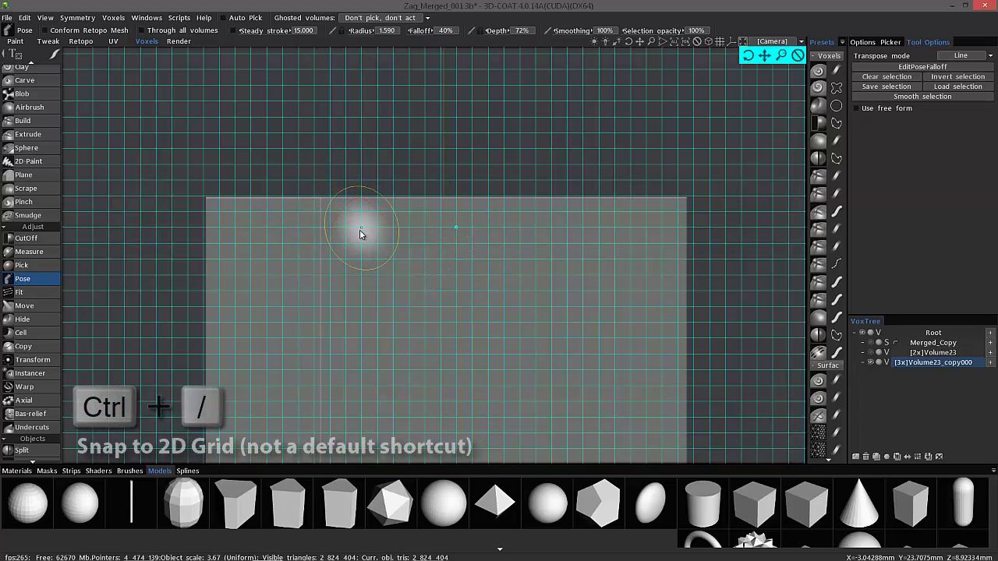
pyautogui.click(457, 225)
pyautogui.click(459, 225)
pyautogui.moveTo(455, 196); pyautogui.dragTo(459, 188)
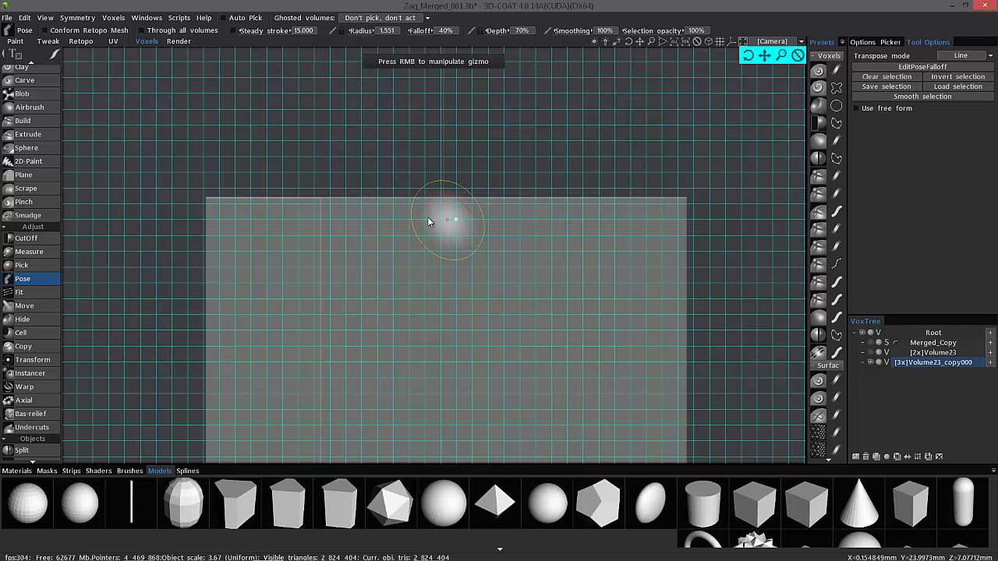
# Line-select the top band in front view and scale it inward to bevel the top edge
pyautogui.moveTo(385, 220); pyautogui.dragTo(383, 205)
pyautogui.moveTo(382, 197); pyautogui.dragTo(383, 196)
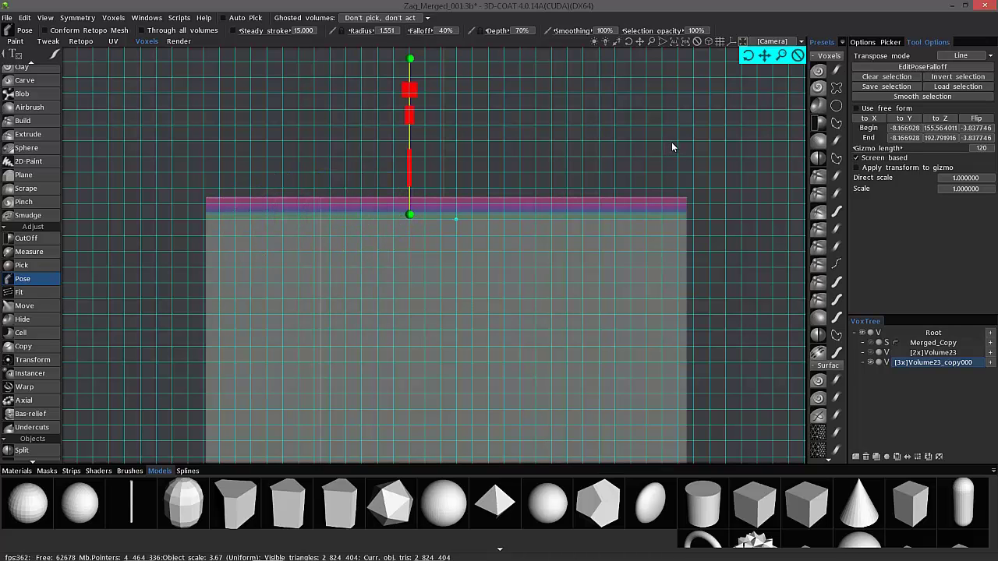
pyautogui.press('KP_1')
pyautogui.moveTo(411, 94); pyautogui.dragTo(411, 99)
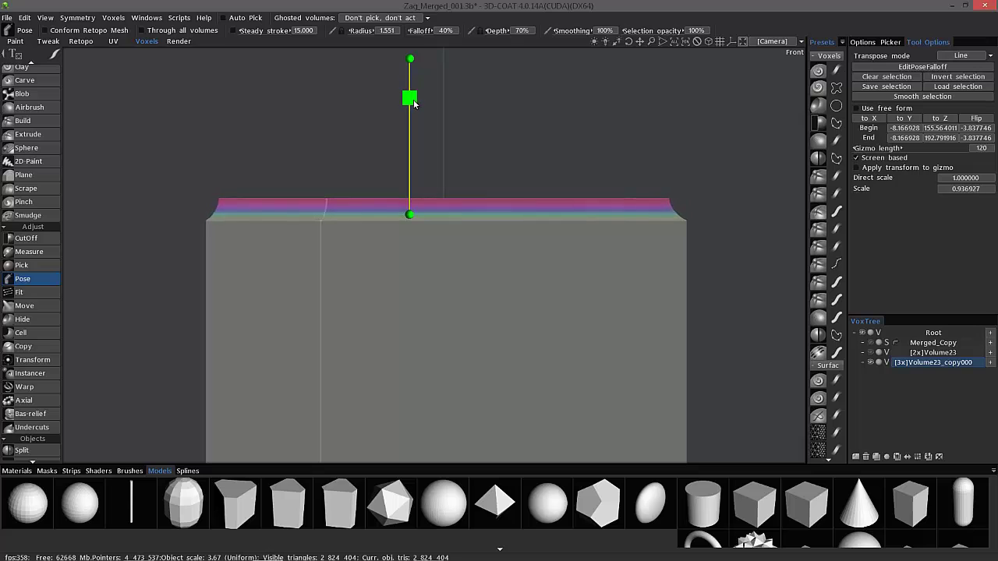
pyautogui.moveTo(417, 108); pyautogui.dragTo(434, 103)
# Undo the bevel and load a saved Pose_Presets falloff curve in EditPoseFalloff
pyautogui.hotkey('ctrl', 'z')
pyautogui.click(923, 67)
pyautogui.click(487, 391)
pyautogui.doubleClick(301, 110)
pyautogui.click(321, 392)
# Clear the selection, show the grid, and line-select the block's top band in front view
pyautogui.click(886, 76)
pyautogui.hotkey('ctrl', 'g')
pyautogui.moveTo(361, 251); pyautogui.dragTo(367, 213)
pyautogui.press('KP_5')
pyautogui.moveTo(411, 122); pyautogui.dragTo(419, 154)
pyautogui.scroll(-1, 394, 227)
pyautogui.scroll(-1, 400, 222)
pyautogui.moveTo(424, 238)
pyautogui.mouseDown()
pyautogui.moveTo(323, 223)
pyautogui.moveTo(375, 326)
pyautogui.moveTo(408, 335)
pyautogui.moveTo(366, 170)
pyautogui.moveTo(466, 175)
pyautogui.moveTo(432, 134)
pyautogui.moveTo(453, 171)
pyautogui.moveTo(464, 60)
pyautogui.moveTo(481, 28)
pyautogui.mouseUp()
pyautogui.moveTo(477, 70)
pyautogui.mouseDown()
pyautogui.moveTo(460, 204)
pyautogui.moveTo(456, 89)
pyautogui.moveTo(539, 134)
pyautogui.moveTo(525, 145)
pyautogui.moveTo(489, 114)
pyautogui.moveTo(543, 192)
pyautogui.moveTo(544, 131)
pyautogui.moveTo(550, 197)
pyautogui.mouseUp()
pyautogui.moveTo(513, 145); pyautogui.dragTo(447, 220)
pyautogui.moveTo(483, 238)
pyautogui.mouseDown(button='middle')
pyautogui.moveTo(441, 208)
pyautogui.moveTo(374, 191)
pyautogui.moveTo(358, 240)
pyautogui.moveTo(522, 286)
pyautogui.moveTo(479, 241)
pyautogui.moveTo(485, 246)
pyautogui.mouseUp(button='middle')
pyautogui.hotkey('ctrl', 'z')
pyautogui.hotkey('ctrl', 'z')
pyautogui.hotkey('ctrl', 'z')
pyautogui.hotkey('ctrl', 'z')
pyautogui.moveTo(485, 245); pyautogui.dragTo(499, 238, button='middle')
# Clear the pose and apply an adjusted S_Curve falloff preset in front view
pyautogui.click(880, 77)
pyautogui.scroll(3, 709, 239)
pyautogui.press('KP_1')
pyautogui.click(922, 67)
pyautogui.click(488, 392)
pyautogui.doubleClick(325, 194)
pyautogui.moveTo(477, 135); pyautogui.dragTo(479, 158)
pyautogui.moveTo(389, 366); pyautogui.dragTo(374, 345)
pyautogui.click(322, 391)
# Pose-select the top band, scale it inward to round the corners, then undo that rounding
pyautogui.moveTo(413, 158); pyautogui.dragTo(415, 132)
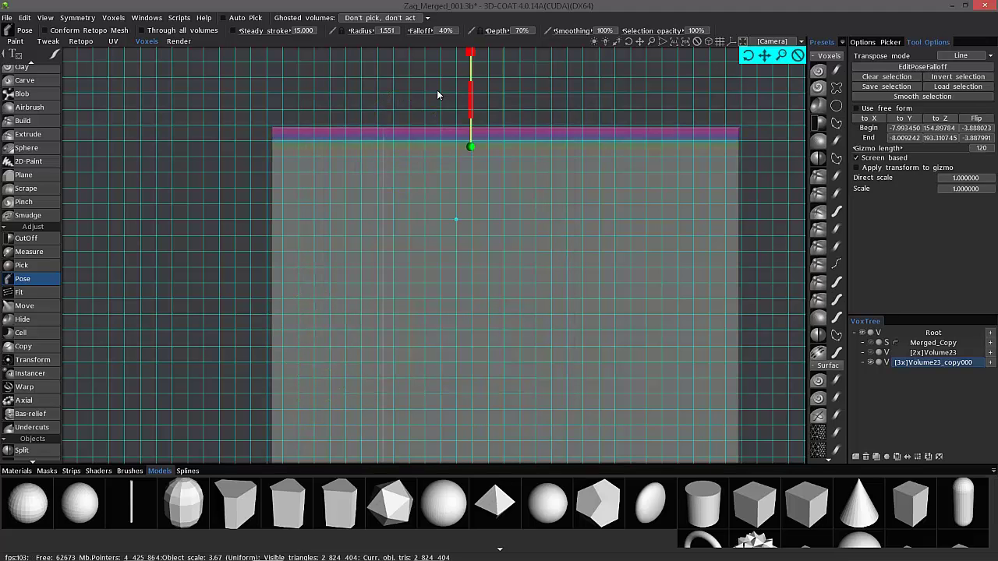
pyautogui.click(241, 186)
pyautogui.moveTo(470, 81); pyautogui.dragTo(470, 98)
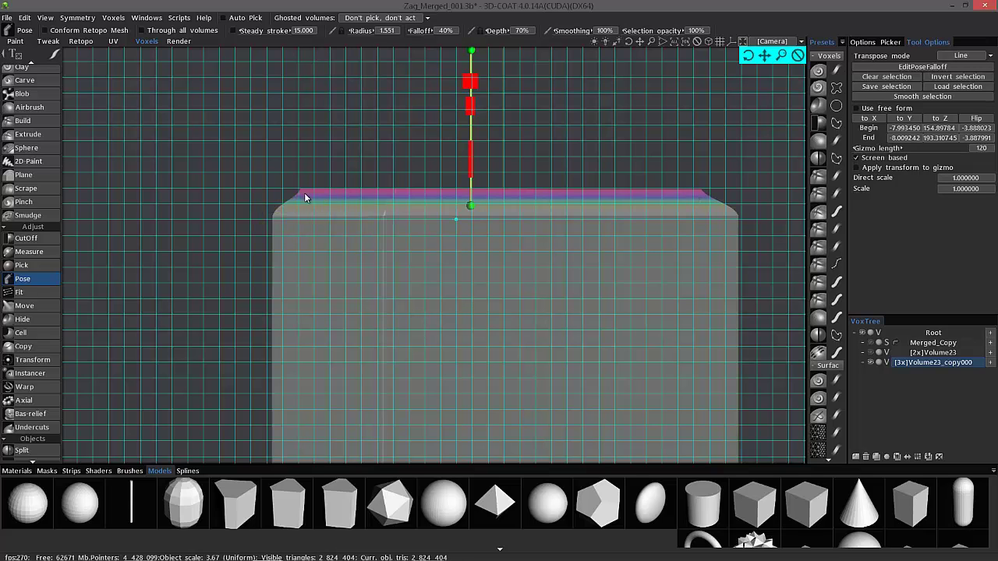
pyautogui.hotkey('ctrl', 'z')
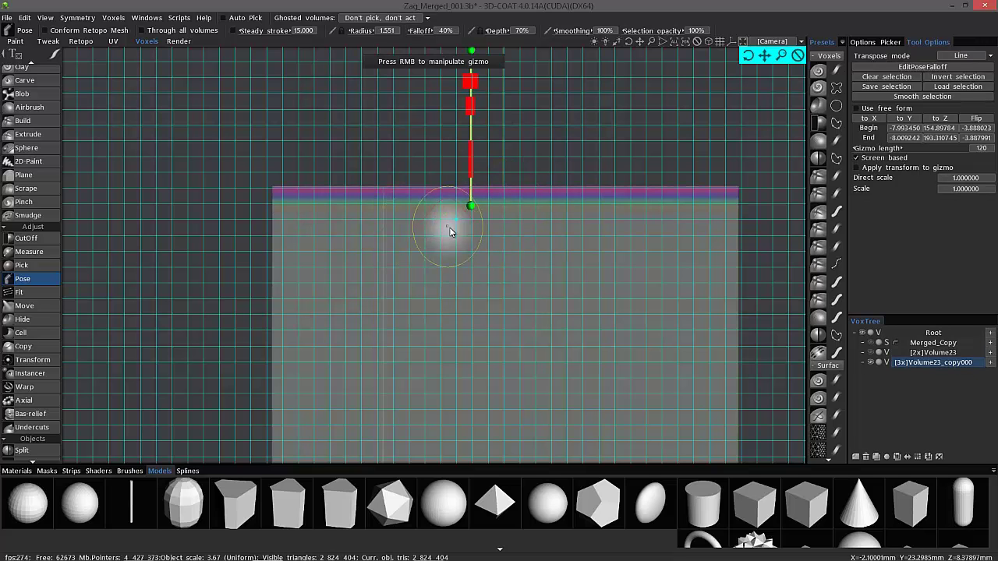
# Test the pose scale on the top band, revert it, and reselect the top edge
pyautogui.moveTo(469, 109); pyautogui.dragTo(476, 168)
pyautogui.moveTo(477, 172); pyautogui.dragTo(473, 157)
pyautogui.moveTo(473, 156)
pyautogui.mouseDown()
pyautogui.moveTo(469, 97)
pyautogui.moveTo(600, 159)
pyautogui.moveTo(629, 158)
pyautogui.moveTo(503, 137)
pyautogui.moveTo(296, 272)
pyautogui.moveTo(401, 330)
pyautogui.moveTo(357, 266)
pyautogui.mouseUp()
pyautogui.hotkey('ctrl', 'z')
pyautogui.hotkey('ctrl', 'z')
pyautogui.scroll(-2, 363, 160)
pyautogui.moveTo(425, 160); pyautogui.dragTo(425, 51)
pyautogui.hotkey('ctrl', 'z')
# Hide the 2D grid overlay and toggle grid snapping in a perspective view
pyautogui.scroll(-3, 507, 113)
pyautogui.moveTo(592, 132)
pyautogui.mouseDown()
pyautogui.moveTo(538, 155)
pyautogui.moveTo(566, 181)
pyautogui.mouseUp()
pyautogui.hotkey('ctrl', "'")
pyautogui.hotkey('ctrl', '/')
# Pull the selected top band slightly down, then return to a level front view
pyautogui.moveTo(588, 147)
pyautogui.mouseDown()
pyautogui.moveTo(382, 224)
pyautogui.moveTo(415, 189)
pyautogui.mouseUp()
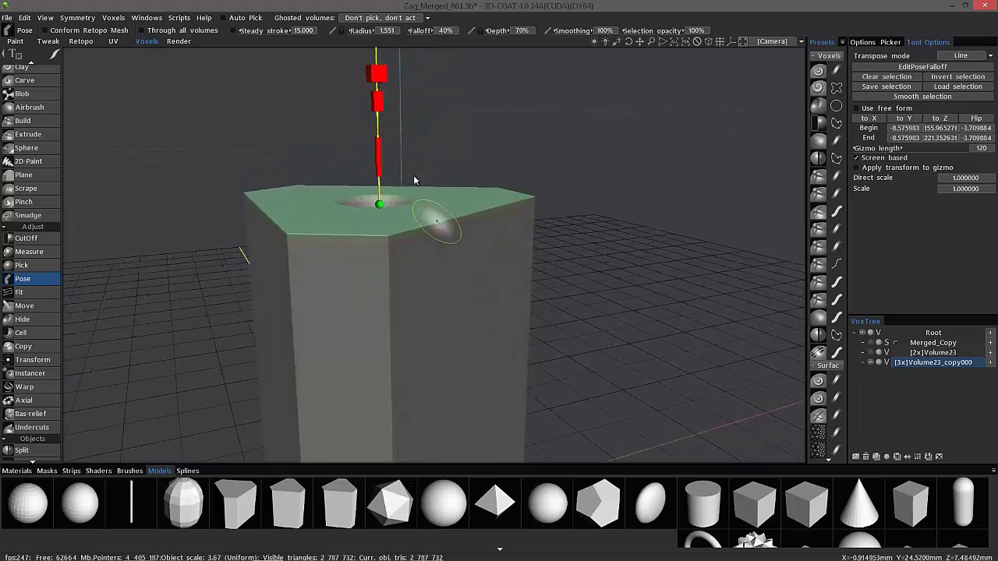
pyautogui.moveTo(415, 189)
pyautogui.mouseDown(button='right')
pyautogui.moveTo(390, 74)
pyautogui.moveTo(414, 73)
pyautogui.mouseUp(button='right')
pyautogui.moveTo(414, 73); pyautogui.dragTo(436, 91)
pyautogui.moveTo(435, 90)
pyautogui.mouseDown(button='right')
pyautogui.moveTo(488, 245)
pyautogui.moveTo(579, 187)
pyautogui.moveTo(533, 208)
pyautogui.moveTo(618, 224)
pyautogui.moveTo(517, 231)
pyautogui.moveTo(490, 200)
pyautogui.mouseUp(button='right')
pyautogui.moveTo(490, 201)
pyautogui.mouseDown(button='right')
pyautogui.moveTo(546, 174)
pyautogui.moveTo(536, 218)
pyautogui.mouseUp(button='right')
pyautogui.scroll(3, 536, 217)
# Clear the pose, show the 2D grid, and draw a vertical pose line over the top band
pyautogui.click(912, 69)
pyautogui.click(322, 391)
pyautogui.click(878, 77)
pyautogui.hotkey('ctrl', "'")
pyautogui.hotkey('ctrl', '/')
pyautogui.moveTo(440, 277); pyautogui.dragTo(439, 228)
pyautogui.moveTo(439, 226); pyautogui.dragTo(436, 216)
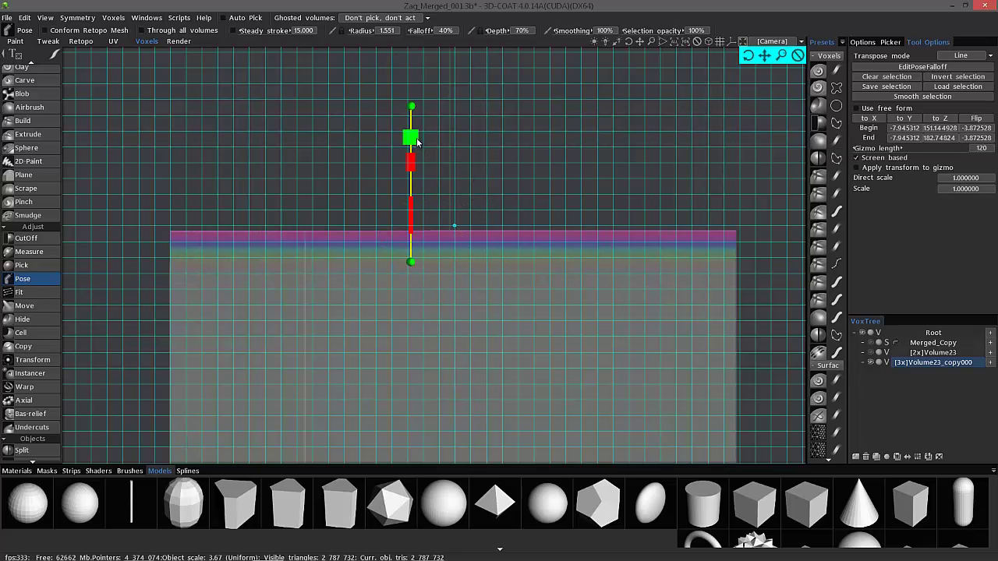
# Enable Use free form and fit a Cube2x3 lattice around the top band
pyautogui.click(857, 108)
pyautogui.scroll(-2, 440, 303)
pyautogui.scroll(-4, 459, 297)
pyautogui.click(873, 173)
pyautogui.click(896, 131)
pyautogui.click(872, 152)
pyautogui.click(888, 181)
pyautogui.scroll(3, 494, 166)
pyautogui.scroll(3, 586, 198)
pyautogui.moveTo(585, 200)
pyautogui.mouseDown(button='right')
pyautogui.moveTo(700, 254)
pyautogui.moveTo(673, 225)
pyautogui.mouseUp(button='right')
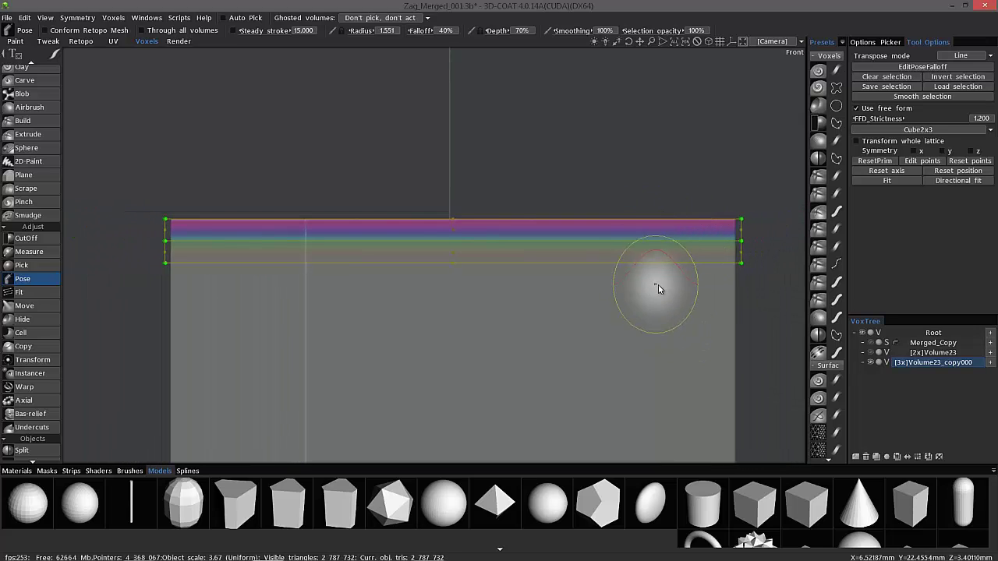
# Rectangle-select the lattice's top points and pull them inward to round the top corners
pyautogui.press('e')
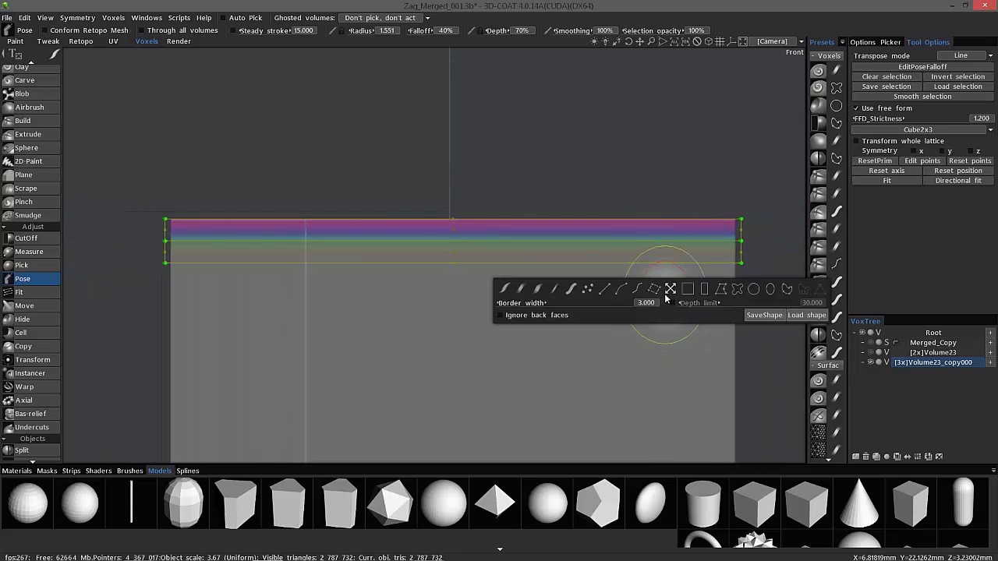
pyautogui.click(738, 288)
pyautogui.press('e')
pyautogui.click(798, 294)
pyautogui.moveTo(131, 188); pyautogui.dragTo(769, 225)
pyautogui.moveTo(454, 221); pyautogui.dragTo(435, 222)
pyautogui.moveTo(449, 222); pyautogui.dragTo(437, 222)
# Set FFD_Strictness to 0 and move the top lattice corners inward
pyautogui.press('Return')
pyautogui.moveTo(924, 118); pyautogui.dragTo(784, 125)
pyautogui.click(454, 221)
pyautogui.moveTo(455, 225); pyautogui.dragTo(452, 224)
# Box-select the lattice's top points and raise them
pyautogui.moveTo(538, 246); pyautogui.dragTo(531, 138, button='right')
pyautogui.scroll(-5, 578, 304)
pyautogui.moveTo(639, 286)
pyautogui.mouseDown()
pyautogui.moveTo(652, 281)
pyautogui.moveTo(592, 199)
pyautogui.moveTo(533, 274)
pyautogui.moveTo(431, 172)
pyautogui.mouseUp()
pyautogui.moveTo(436, 176)
pyautogui.mouseDown(button='middle')
pyautogui.moveTo(408, 209)
pyautogui.moveTo(457, 285)
pyautogui.moveTo(598, 195)
pyautogui.moveTo(490, 238)
pyautogui.moveTo(479, 204)
pyautogui.moveTo(314, 171)
pyautogui.moveTo(361, 206)
pyautogui.mouseUp(button='middle')
pyautogui.scroll(5, 283, 224)
pyautogui.moveTo(309, 230); pyautogui.dragTo(325, 237, button='middle')
pyautogui.scroll(-3, 332, 220)
pyautogui.scroll(-2, 343, 219)
pyautogui.moveTo(157, 201); pyautogui.dragTo(687, 244)
pyautogui.moveTo(429, 145); pyautogui.dragTo(443, 116)
# Box-select the lattice's bottom points and pull them inward
pyautogui.moveTo(156, 239); pyautogui.dragTo(697, 260)
pyautogui.moveTo(430, 253); pyautogui.dragTo(357, 257)
pyautogui.moveTo(512, 223)
pyautogui.keyDown('alt'); pyautogui.mouseDown()
pyautogui.moveTo(528, 206)
pyautogui.moveTo(529, 244)
pyautogui.moveTo(299, 217)
pyautogui.moveTo(377, 219)
pyautogui.moveTo(301, 154)
pyautogui.moveTo(286, 243)
pyautogui.moveTo(475, 230)
pyautogui.mouseUp(); pyautogui.keyUp('alt')
pyautogui.moveTo(327, 216)
pyautogui.keyDown('alt'); pyautogui.mouseDown()
pyautogui.moveTo(392, 281)
pyautogui.moveTo(423, 283)
pyautogui.moveTo(397, 247)
pyautogui.moveTo(374, 248)
pyautogui.mouseUp(); pyautogui.keyUp('alt')
# Undo the latest lattice deformations and uncheck Use free form
pyautogui.press('Return')
pyautogui.hotkey('ctrl', 'z')
pyautogui.press('Return')
pyautogui.hotkey('ctrl', 'z')
pyautogui.hotkey('ctrl', 'z')
pyautogui.hotkey('ctrl', 'z')
pyautogui.click(857, 108)
# Clear the pose selection and convert the block to surface mode via VoxTree
pyautogui.moveTo(406, 102); pyautogui.dragTo(439, 232, button='middle')
pyautogui.moveTo(181, 51); pyautogui.dragTo(315, 195, button='middle')
pyautogui.scroll(2, 145, 146)
pyautogui.click(886, 76)
pyautogui.click(886, 364)
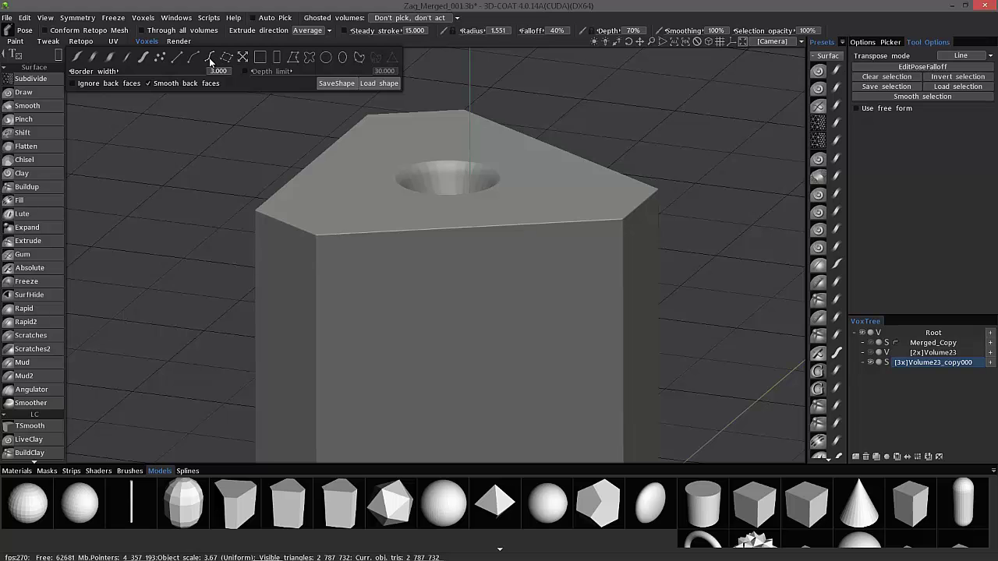
# Select the curve stroke shape, shrink the brush radius, and choose the Flatten tool
pyautogui.click(211, 59)
pyautogui.moveTo(316, 244); pyautogui.dragTo(527, 194, button='middle')
pyautogui.moveTo(348, 239); pyautogui.dragTo(326, 241, button='right')
pyautogui.click(37, 146)
pyautogui.moveTo(266, 183)
pyautogui.keyDown('alt'); pyautogui.mouseDown()
pyautogui.moveTo(312, 252)
pyautogui.moveTo(521, 225)
pyautogui.moveTo(598, 259)
pyautogui.mouseUp(); pyautogui.keyUp('alt')
# Open the flatten curve's menu with Apply, Clear and Add points options
pyautogui.click(339, 217)
# Start the flatten guide curve with points at the first two rim corners
pyautogui.click(622, 261)
pyautogui.moveTo(630, 267); pyautogui.dragTo(579, 228, button='right')
pyautogui.click(583, 259)
pyautogui.moveTo(647, 279); pyautogui.dragTo(588, 257, button='right')
pyautogui.moveTo(628, 263)
pyautogui.mouseDown(button='right')
pyautogui.moveTo(567, 268)
pyautogui.moveTo(613, 260)
pyautogui.moveTo(557, 256)
pyautogui.moveTo(530, 234)
pyautogui.moveTo(683, 257)
pyautogui.moveTo(619, 241)
pyautogui.moveTo(592, 257)
pyautogui.mouseUp(button='right')
pyautogui.moveTo(594, 254)
pyautogui.mouseDown(button='right')
pyautogui.moveTo(694, 245)
pyautogui.moveTo(566, 240)
pyautogui.moveTo(502, 249)
pyautogui.mouseUp(button='right')
pyautogui.moveTo(521, 244)
pyautogui.mouseDown(button='right')
pyautogui.moveTo(539, 250)
pyautogui.moveTo(613, 214)
pyautogui.moveTo(519, 224)
pyautogui.mouseUp(button='right')
# Add flatten-curve points at the remaining top-edge corners and finish the curve
pyautogui.scroll(3, 519, 224)
pyautogui.moveTo(592, 223)
pyautogui.mouseDown(button='right')
pyautogui.moveTo(679, 207)
pyautogui.moveTo(659, 212)
pyautogui.mouseUp(button='right')
pyautogui.moveTo(672, 222)
pyautogui.mouseDown(button='right')
pyautogui.moveTo(535, 216)
pyautogui.moveTo(691, 218)
pyautogui.moveTo(549, 224)
pyautogui.moveTo(583, 225)
pyautogui.mouseUp(button='right')
pyautogui.click(611, 224)
pyautogui.moveTo(501, 192)
pyautogui.mouseDown(button='right')
pyautogui.moveTo(480, 238)
pyautogui.moveTo(454, 238)
pyautogui.mouseUp(button='right')
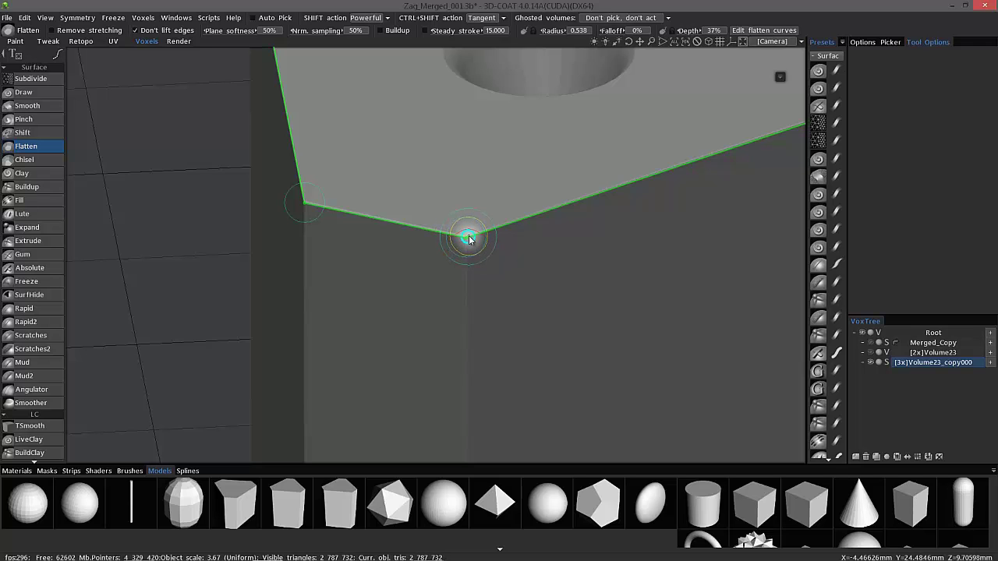
pyautogui.click(468, 236)
pyautogui.click(476, 236)
pyautogui.scroll(3, 434, 258)
pyautogui.scroll(2, 434, 258)
pyautogui.click(484, 248)
pyautogui.scroll(-5, 550, 147)
pyautogui.scroll(5, 558, 168)
# Enlarge the brush radius slightly and show the brush alpha collection
pyautogui.moveTo(592, 288)
pyautogui.mouseDown(button='middle')
pyautogui.moveTo(249, 180)
pyautogui.moveTo(496, 207)
pyautogui.moveTo(478, 188)
pyautogui.moveTo(544, 286)
pyautogui.mouseUp(button='middle')
pyautogui.moveTo(575, 306)
pyautogui.mouseDown(button='middle')
pyautogui.moveTo(540, 272)
pyautogui.moveTo(391, 226)
pyautogui.moveTo(509, 313)
pyautogui.mouseUp(button='middle')
pyautogui.scroll(2, 511, 312)
pyautogui.scroll(2, 515, 312)
pyautogui.scroll(2, 379, 221)
pyautogui.scroll(2, 419, 232)
pyautogui.moveTo(419, 232)
pyautogui.mouseDown(button='middle')
pyautogui.moveTo(546, 216)
pyautogui.moveTo(668, 236)
pyautogui.mouseUp(button='middle')
pyautogui.moveTo(493, 202)
pyautogui.mouseDown(button='middle')
pyautogui.moveTo(485, 165)
pyautogui.moveTo(510, 183)
pyautogui.moveTo(218, 147)
pyautogui.moveTo(558, 218)
pyautogui.mouseUp(button='middle')
pyautogui.moveTo(486, 226); pyautogui.dragTo(514, 225, button='right')
pyautogui.click(131, 472)
# Orbit around the hexagonal top to inspect the flattened bevel along its edges
pyautogui.moveTo(506, 203)
pyautogui.mouseDown(button='middle')
pyautogui.moveTo(513, 248)
pyautogui.moveTo(458, 216)
pyautogui.moveTo(412, 248)
pyautogui.mouseUp(button='middle')
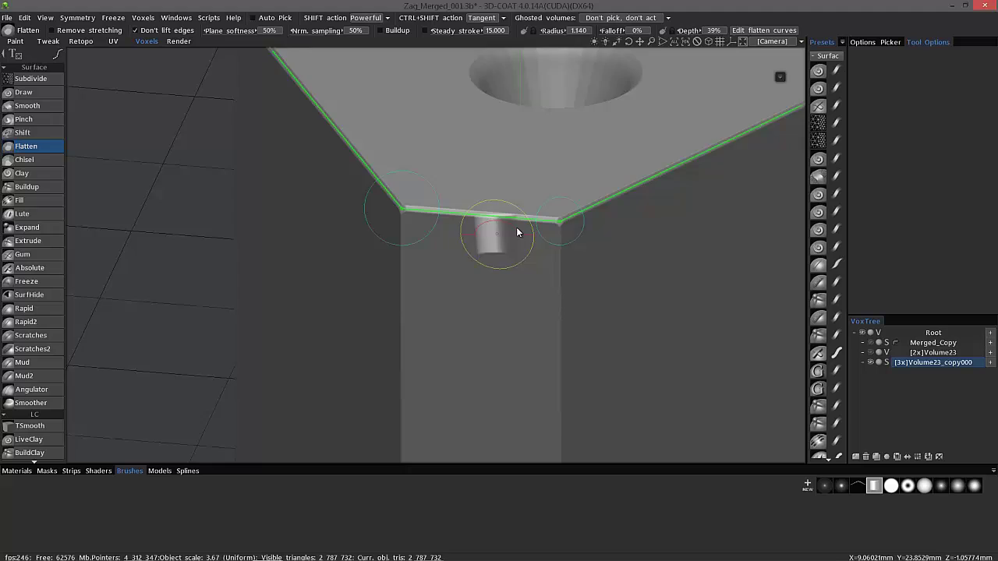
pyautogui.moveTo(558, 250); pyautogui.dragTo(560, 226, button='right')
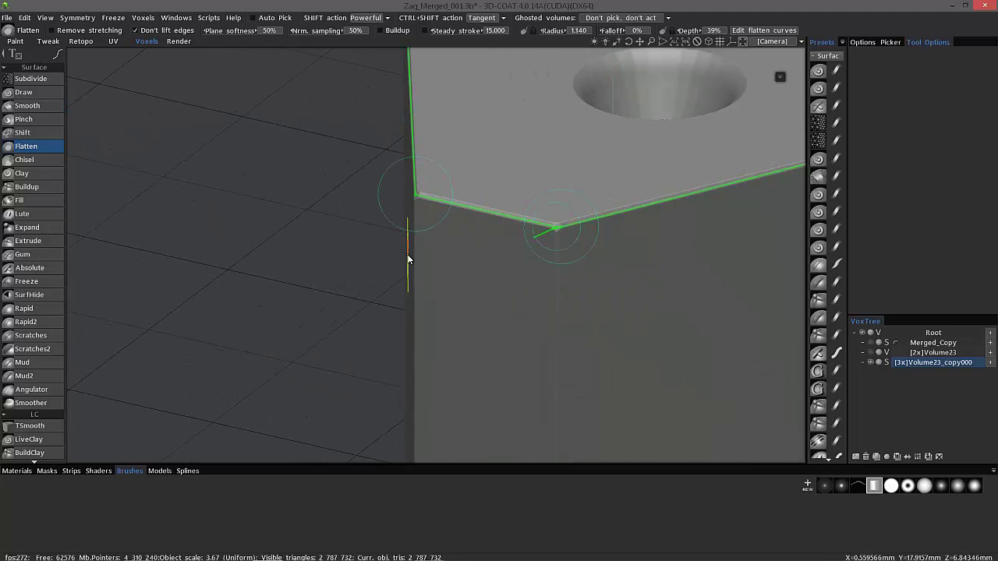
pyautogui.moveTo(408, 259)
pyautogui.mouseDown(button='right')
pyautogui.moveTo(480, 211)
pyautogui.moveTo(596, 163)
pyautogui.moveTo(532, 112)
pyautogui.moveTo(528, 231)
pyautogui.mouseUp(button='right')
pyautogui.moveTo(517, 270)
pyautogui.mouseDown(button='right')
pyautogui.moveTo(659, 272)
pyautogui.moveTo(583, 251)
pyautogui.moveTo(535, 151)
pyautogui.moveTo(574, 169)
pyautogui.moveTo(479, 252)
pyautogui.moveTo(436, 260)
pyautogui.mouseUp(button='right')
pyautogui.moveTo(310, 269)
pyautogui.mouseDown(button='right')
pyautogui.moveTo(548, 229)
pyautogui.moveTo(672, 226)
pyautogui.mouseUp(button='right')
pyautogui.moveTo(493, 224)
pyautogui.mouseDown(button='right')
pyautogui.moveTo(560, 228)
pyautogui.moveTo(593, 252)
pyautogui.mouseUp(button='right')
# Flatten along one edge of the hexagonal top and apply the stroke
pyautogui.scroll(5, 545, 257)
pyautogui.moveTo(502, 260)
pyautogui.mouseDown(button='right')
pyautogui.moveTo(552, 272)
pyautogui.moveTo(435, 250)
pyautogui.moveTo(546, 241)
pyautogui.moveTo(645, 215)
pyautogui.moveTo(562, 131)
pyautogui.moveTo(521, 238)
pyautogui.moveTo(522, 278)
pyautogui.moveTo(481, 279)
pyautogui.moveTo(519, 277)
pyautogui.mouseUp(button='right')
pyautogui.moveTo(520, 279)
pyautogui.mouseDown(button='right')
pyautogui.moveTo(508, 279)
pyautogui.moveTo(558, 258)
pyautogui.mouseUp(button='right')
pyautogui.moveTo(638, 229)
pyautogui.mouseDown(button='right')
pyautogui.moveTo(457, 239)
pyautogui.moveTo(278, 190)
pyautogui.moveTo(362, 281)
pyautogui.moveTo(619, 293)
pyautogui.moveTo(567, 271)
pyautogui.moveTo(581, 274)
pyautogui.mouseUp(button='right')
pyautogui.scroll(5, 567, 271)
pyautogui.scroll(-5, 581, 273)
pyautogui.moveTo(506, 174)
pyautogui.mouseDown(button='right')
pyautogui.moveTo(517, 252)
pyautogui.moveTo(535, 252)
pyautogui.moveTo(486, 196)
pyautogui.moveTo(522, 227)
pyautogui.mouseUp(button='right')
pyautogui.press('Return')
# Pick a softer brush alpha and flatten another top edge
pyautogui.moveTo(556, 245)
pyautogui.mouseDown(button='right')
pyautogui.moveTo(546, 241)
pyautogui.moveTo(566, 239)
pyautogui.moveTo(580, 268)
pyautogui.moveTo(656, 264)
pyautogui.mouseUp(button='right')
pyautogui.click(924, 486)
pyautogui.moveTo(697, 325)
pyautogui.mouseDown(button='right')
pyautogui.moveTo(546, 323)
pyautogui.moveTo(483, 219)
pyautogui.mouseUp(button='right')
pyautogui.press('Return')
pyautogui.press('Return')
# Tilt the block's top toward the camera to inspect the bevel
pyautogui.moveTo(358, 196)
pyautogui.mouseDown(button='right')
pyautogui.moveTo(574, 341)
pyautogui.moveTo(595, 322)
pyautogui.moveTo(579, 296)
pyautogui.moveTo(128, 189)
pyautogui.moveTo(301, 272)
pyautogui.moveTo(301, 328)
pyautogui.moveTo(330, 335)
pyautogui.mouseUp(button='right')
pyautogui.moveTo(301, 337)
pyautogui.mouseDown(button='middle')
pyautogui.moveTo(268, 237)
pyautogui.moveTo(556, 302)
pyautogui.moveTo(417, 259)
pyautogui.mouseUp(button='middle')
pyautogui.moveTo(417, 258)
pyautogui.mouseDown(button='right')
pyautogui.moveTo(216, 240)
pyautogui.moveTo(327, 249)
pyautogui.moveTo(259, 321)
pyautogui.moveTo(301, 338)
pyautogui.mouseUp(button='right')
pyautogui.moveTo(107, 439); pyautogui.dragTo(70, 234, button='right')
pyautogui.scroll(-10, 68, 166)
pyautogui.scroll(-3, 58, 429)
# Run Smooth all on the whole block twice, then orbit to a front view
pyautogui.click(30, 452)
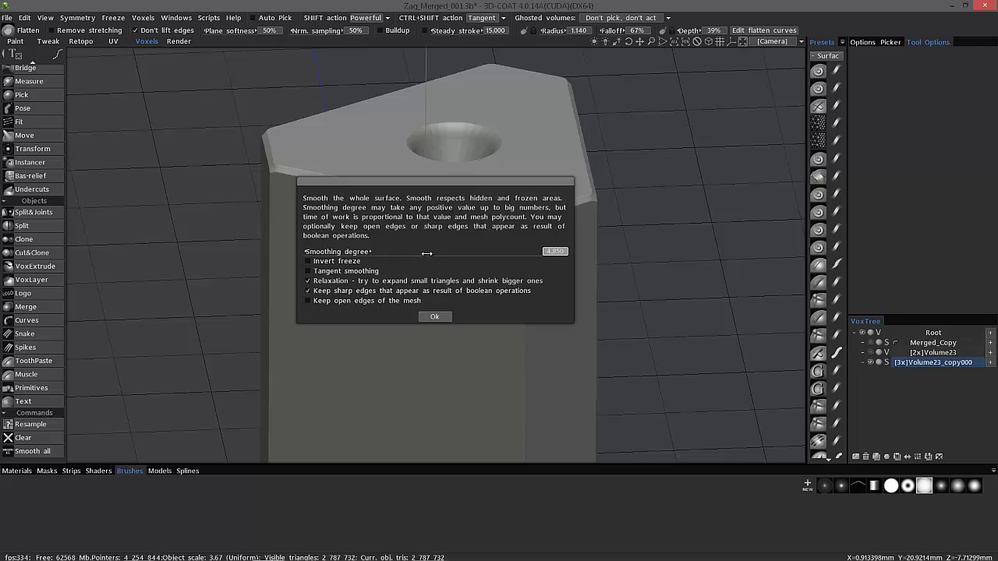
pyautogui.click(428, 318)
pyautogui.press('Return')
pyautogui.click(433, 318)
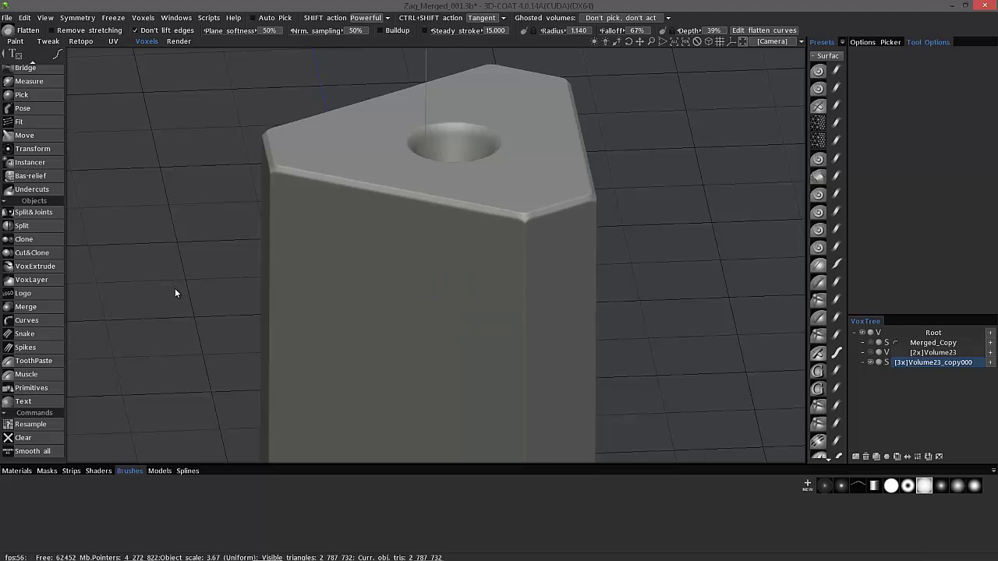
pyautogui.moveTo(478, 313)
pyautogui.keyDown('alt'); pyautogui.mouseDown()
pyautogui.moveTo(527, 228)
pyautogui.moveTo(495, 155)
pyautogui.moveTo(571, 227)
pyautogui.mouseUp(); pyautogui.keyUp('alt')
# Rotate the block 180 degrees around X with the Transform tool
pyautogui.press('t')
pyautogui.click(952, 170)
pyautogui.moveTo(779, 112); pyautogui.dragTo(680, 174)
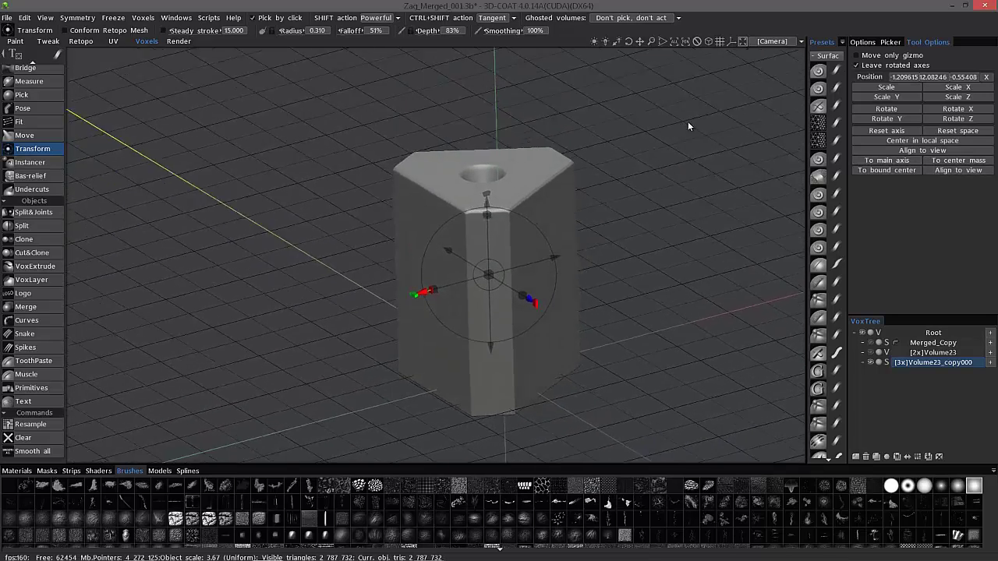
pyautogui.click(959, 112)
pyautogui.click(980, 111)
pyautogui.moveTo(572, 221); pyautogui.dragTo(691, 197)
pyautogui.moveTo(690, 198)
pyautogui.mouseDown(button='right')
pyautogui.moveTo(620, 145)
pyautogui.moveTo(490, 145)
pyautogui.moveTo(129, 205)
pyautogui.moveTo(80, 288)
pyautogui.mouseUp(button='right')
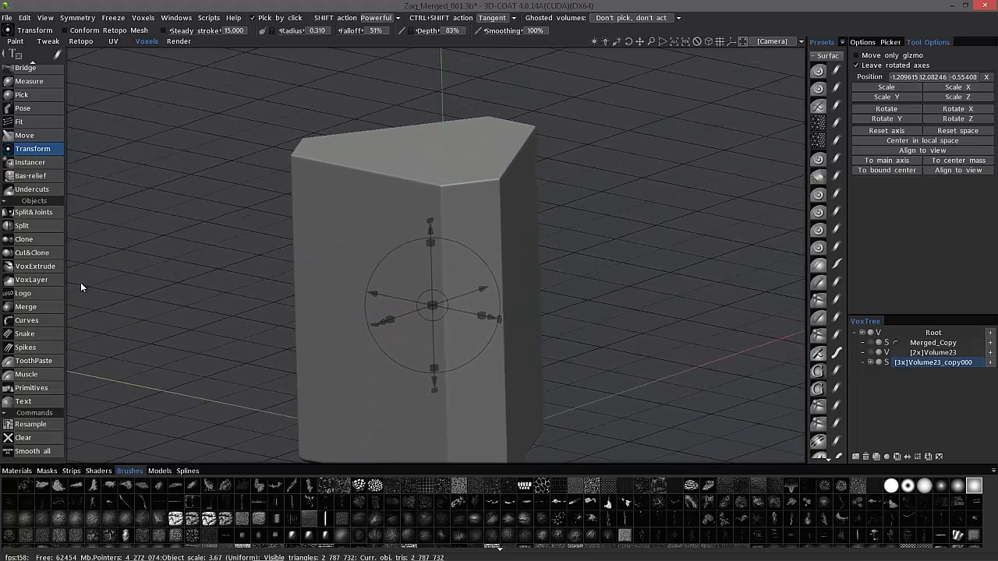
# Switch to the Curves tool and frame the block's top edge
pyautogui.click(31, 323)
pyautogui.moveTo(262, 235); pyautogui.dragTo(450, 213, button='right')
pyautogui.moveTo(450, 213)
pyautogui.mouseDown()
pyautogui.moveTo(855, 193)
pyautogui.moveTo(799, 198)
pyautogui.mouseUp()
pyautogui.moveTo(799, 198); pyautogui.dragTo(472, 207, button='right')
# Start the curve with points at the top edge corners, undoing one stray point
pyautogui.click(602, 233)
pyautogui.moveTo(602, 234)
pyautogui.mouseDown()
pyautogui.moveTo(660, 191)
pyautogui.moveTo(507, 194)
pyautogui.mouseUp()
pyautogui.hotkey('ctrl', 'z')
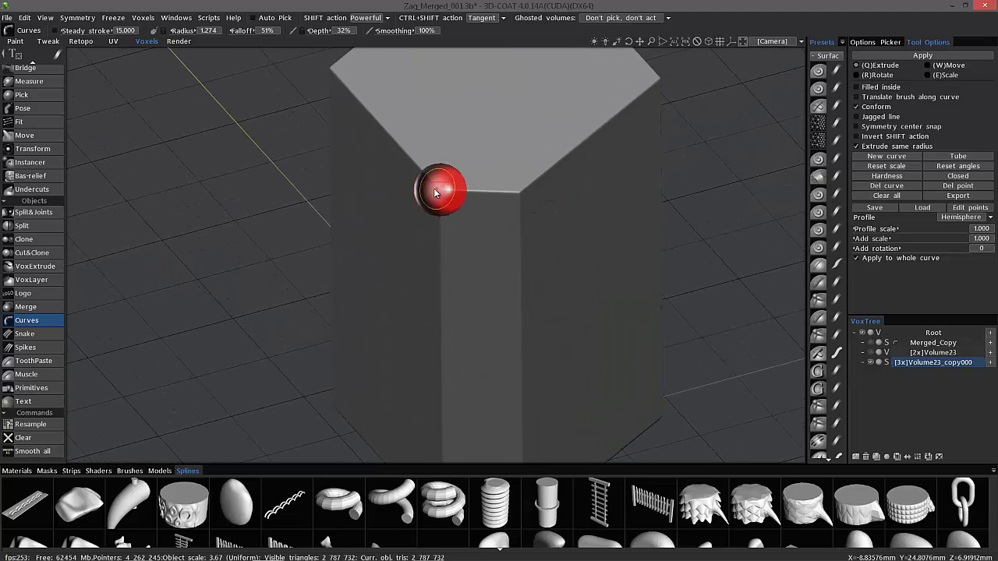
pyautogui.click(508, 194)
pyautogui.click(519, 195)
pyautogui.moveTo(526, 195)
pyautogui.mouseDown(button='middle')
pyautogui.moveTo(586, 219)
pyautogui.moveTo(594, 205)
pyautogui.moveTo(536, 209)
pyautogui.moveTo(601, 249)
pyautogui.moveTo(657, 248)
pyautogui.mouseUp(button='middle')
pyautogui.click(644, 249)
pyautogui.moveTo(566, 229)
pyautogui.mouseDown(button='middle')
pyautogui.moveTo(479, 158)
pyautogui.moveTo(545, 310)
pyautogui.mouseUp(button='middle')
pyautogui.click(544, 308)
# Add points at the remaining top corners and make the curve's corners sharp
pyautogui.click(876, 178)
pyautogui.click(878, 178)
pyautogui.moveTo(713, 142)
pyautogui.mouseDown()
pyautogui.moveTo(541, 234)
pyautogui.moveTo(595, 294)
pyautogui.moveTo(632, 304)
pyautogui.mouseUp()
pyautogui.click(638, 302)
pyautogui.moveTo(638, 302)
pyautogui.mouseDown()
pyautogui.moveTo(655, 311)
pyautogui.moveTo(486, 285)
pyautogui.moveTo(290, 291)
pyautogui.moveTo(317, 311)
pyautogui.mouseUp()
pyautogui.click(316, 311)
pyautogui.moveTo(445, 317); pyautogui.dragTo(847, 204)
pyautogui.click(876, 178)
pyautogui.click(876, 181)
pyautogui.moveTo(468, 335)
pyautogui.mouseDown()
pyautogui.moveTo(348, 182)
pyautogui.moveTo(423, 234)
pyautogui.moveTo(495, 223)
pyautogui.mouseUp()
# Close the curve into a loop and give it a cutting profile from the Splines shelf
pyautogui.click(957, 176)
pyautogui.moveTo(622, 99)
pyautogui.mouseDown()
pyautogui.moveTo(712, 135)
pyautogui.moveTo(744, 187)
pyautogui.moveTo(562, 327)
pyautogui.moveTo(612, 407)
pyautogui.mouseUp()
pyautogui.scroll(1, 761, 508)
pyautogui.click(448, 511)
pyautogui.moveTo(412, 373)
pyautogui.keyDown('alt'); pyautogui.mouseDown()
pyautogui.moveTo(565, 184)
pyautogui.moveTo(453, 511)
pyautogui.moveTo(982, 362)
pyautogui.mouseUp(); pyautogui.keyUp('alt')
pyautogui.moveTo(587, 104)
pyautogui.mouseDown(button='middle')
pyautogui.moveTo(574, 104)
pyautogui.moveTo(539, 184)
pyautogui.moveTo(449, 205)
pyautogui.moveTo(468, 216)
pyautogui.moveTo(375, 221)
pyautogui.moveTo(428, 281)
pyautogui.moveTo(441, 214)
pyautogui.mouseUp(button='middle')
pyautogui.click(982, 249)
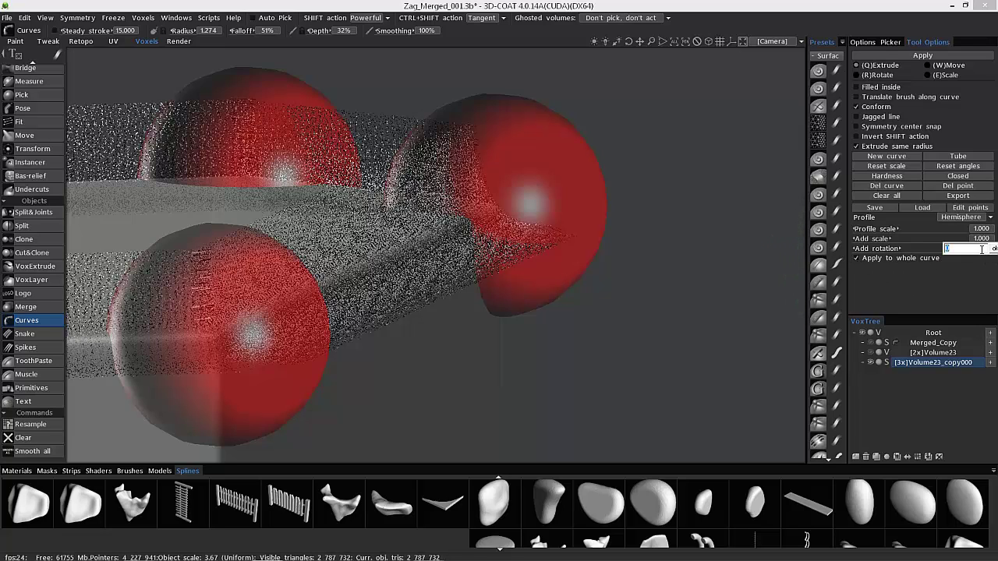
pyautogui.write('18')
pyautogui.press('Escape')
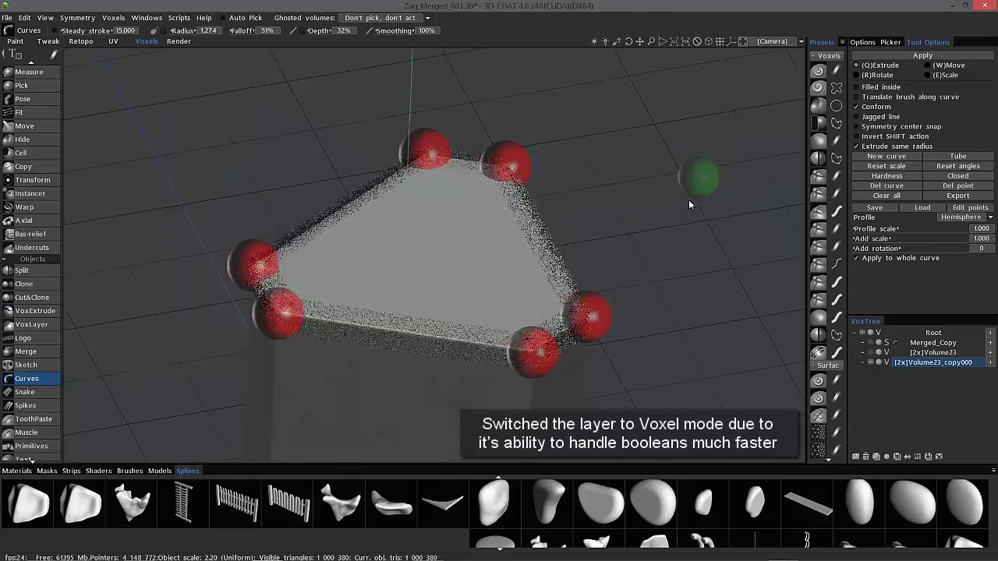
pyautogui.moveTo(689, 200)
pyautogui.mouseDown(button='right')
pyautogui.moveTo(684, 237)
pyautogui.moveTo(633, 161)
pyautogui.moveTo(695, 222)
pyautogui.mouseUp(button='right')
pyautogui.hotkey('ctrl', 'Return')
# Switch to the Pick tool to leave curve editing and inspect the bevelled edge
pyautogui.scroll(-1, 47, 109)
pyautogui.scroll(5, 53, 132)
pyautogui.click(37, 262)
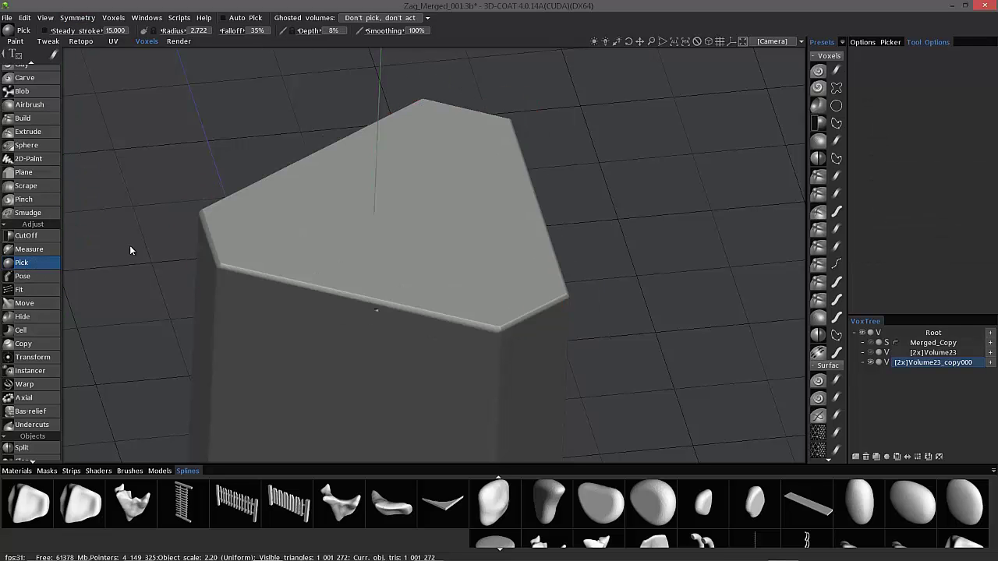
pyautogui.moveTo(173, 222)
pyautogui.mouseDown(button='middle')
pyautogui.moveTo(414, 258)
pyautogui.moveTo(479, 350)
pyautogui.moveTo(513, 344)
pyautogui.moveTo(243, 240)
pyautogui.moveTo(300, 330)
pyautogui.moveTo(448, 317)
pyautogui.moveTo(399, 233)
pyautogui.moveTo(381, 305)
pyautogui.moveTo(428, 267)
pyautogui.moveTo(534, 325)
pyautogui.moveTo(501, 268)
pyautogui.moveTo(461, 235)
pyautogui.moveTo(489, 218)
pyautogui.moveTo(379, 234)
pyautogui.moveTo(461, 256)
pyautogui.moveTo(424, 263)
pyautogui.moveTo(517, 278)
pyautogui.moveTo(457, 216)
pyautogui.moveTo(494, 260)
pyautogui.moveTo(481, 269)
pyautogui.moveTo(502, 278)
pyautogui.moveTo(400, 307)
pyautogui.moveTo(392, 323)
pyautogui.moveTo(427, 333)
pyautogui.moveTo(372, 325)
pyautogui.moveTo(378, 268)
pyautogui.moveTo(267, 325)
pyautogui.moveTo(319, 350)
pyautogui.moveTo(274, 276)
pyautogui.moveTo(56, 106)
pyautogui.mouseUp(button='middle')
# Fill the pit below the rim with the Fill tool, then zoom out to the whole block
pyautogui.scroll(3, 35, 106)
pyautogui.click(31, 105)
pyautogui.moveTo(406, 204)
pyautogui.mouseDown(button='middle')
pyautogui.moveTo(423, 194)
pyautogui.moveTo(437, 207)
pyautogui.mouseUp(button='middle')
pyautogui.scroll(3, 444, 190)
pyautogui.scroll(2, 436, 190)
pyautogui.click(436, 189)
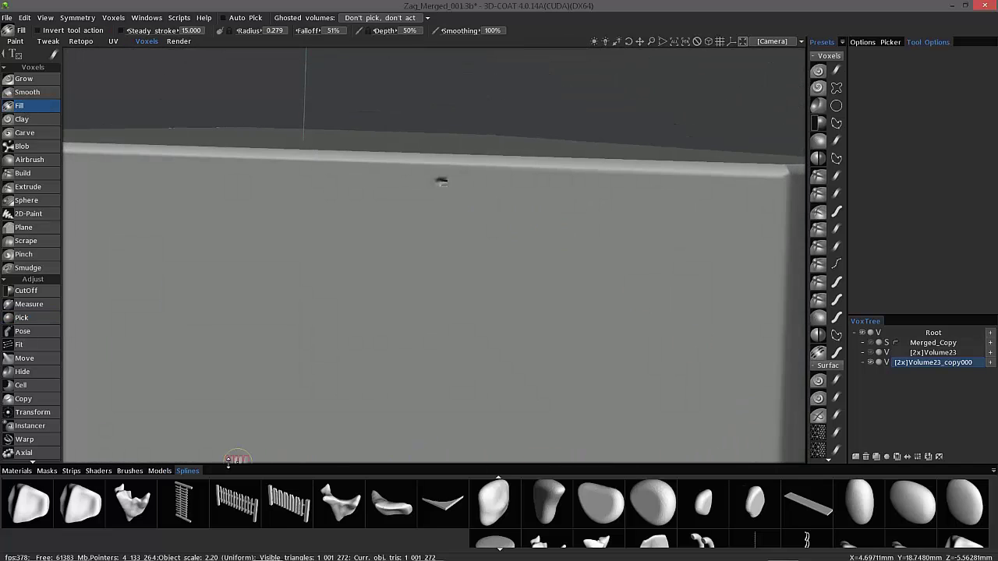
pyautogui.click(129, 471)
pyautogui.moveTo(237, 205); pyautogui.dragTo(445, 272, button='middle')
pyautogui.scroll(-2, 513, 281)
pyautogui.moveTo(512, 281)
pyautogui.mouseDown(button='middle')
pyautogui.moveTo(428, 192)
pyautogui.moveTo(635, 156)
pyautogui.moveTo(469, 180)
pyautogui.moveTo(545, 180)
pyautogui.moveTo(508, 186)
pyautogui.moveTo(265, 203)
pyautogui.moveTo(257, 229)
pyautogui.moveTo(291, 250)
pyautogui.moveTo(351, 241)
pyautogui.moveTo(326, 240)
pyautogui.mouseUp(button='middle')
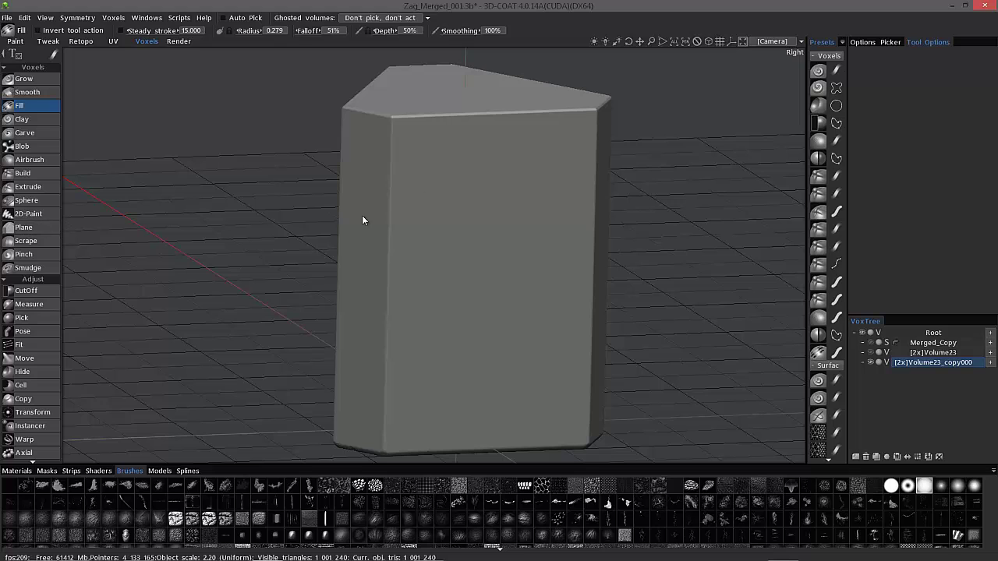